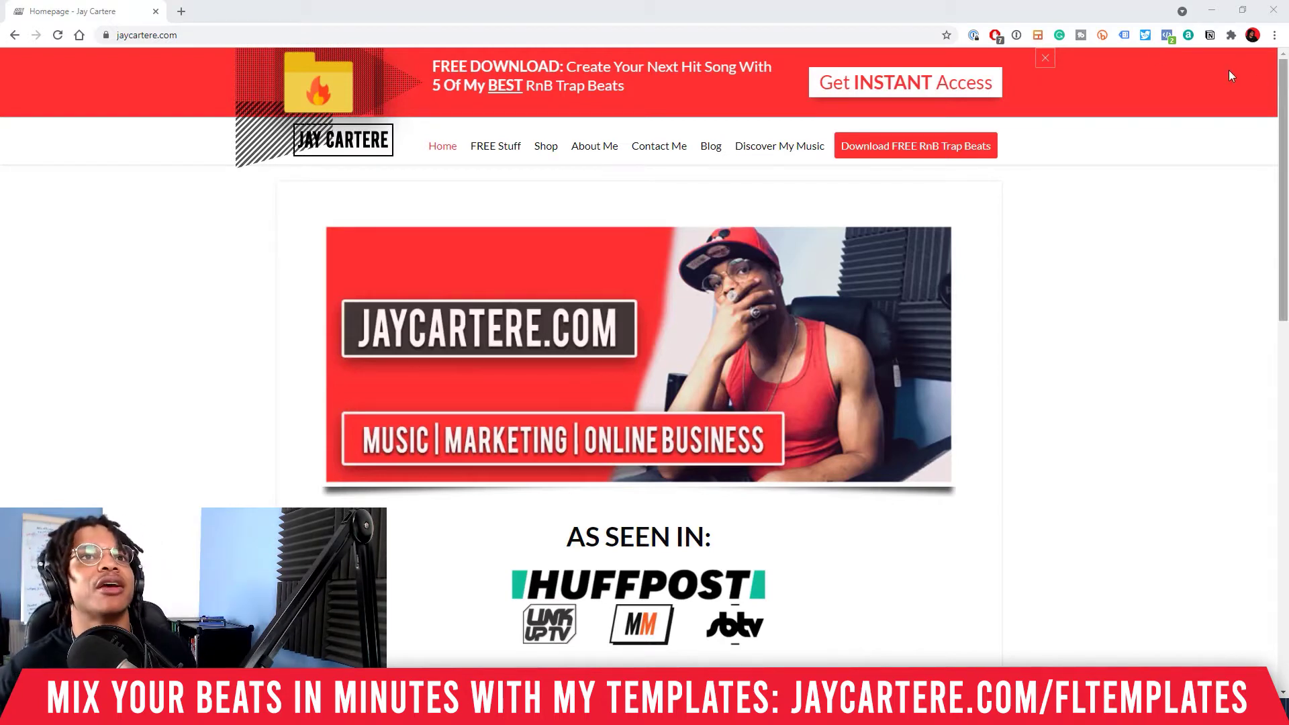
- Minimize Chrome, which is showing the jaycartere.com homepage, to reveal the Windows desktop
left_click(1212, 11)
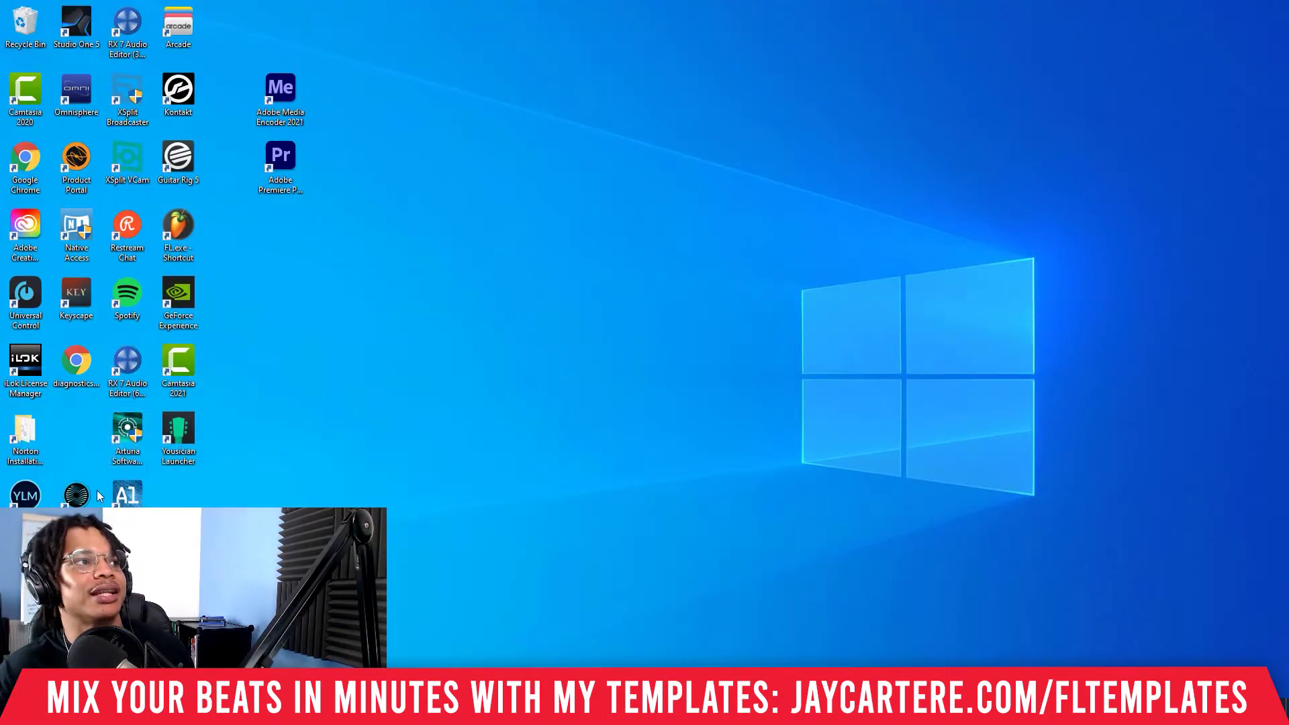
- Bring up Windows Search, then dismiss it to return to the desktop
key("super+s")
key("Escape")
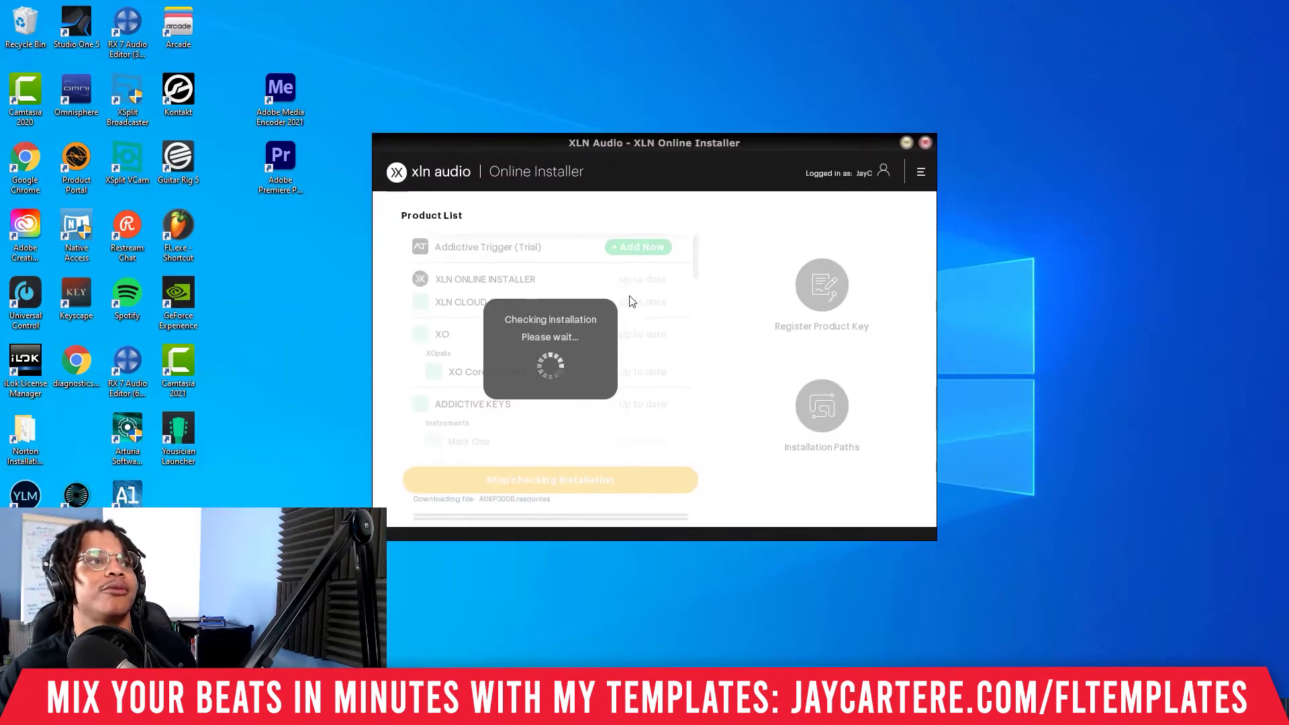
- Move the installer window up-left and scroll through the up-to-date product list
left_click_drag(700, 144, 654, 92)
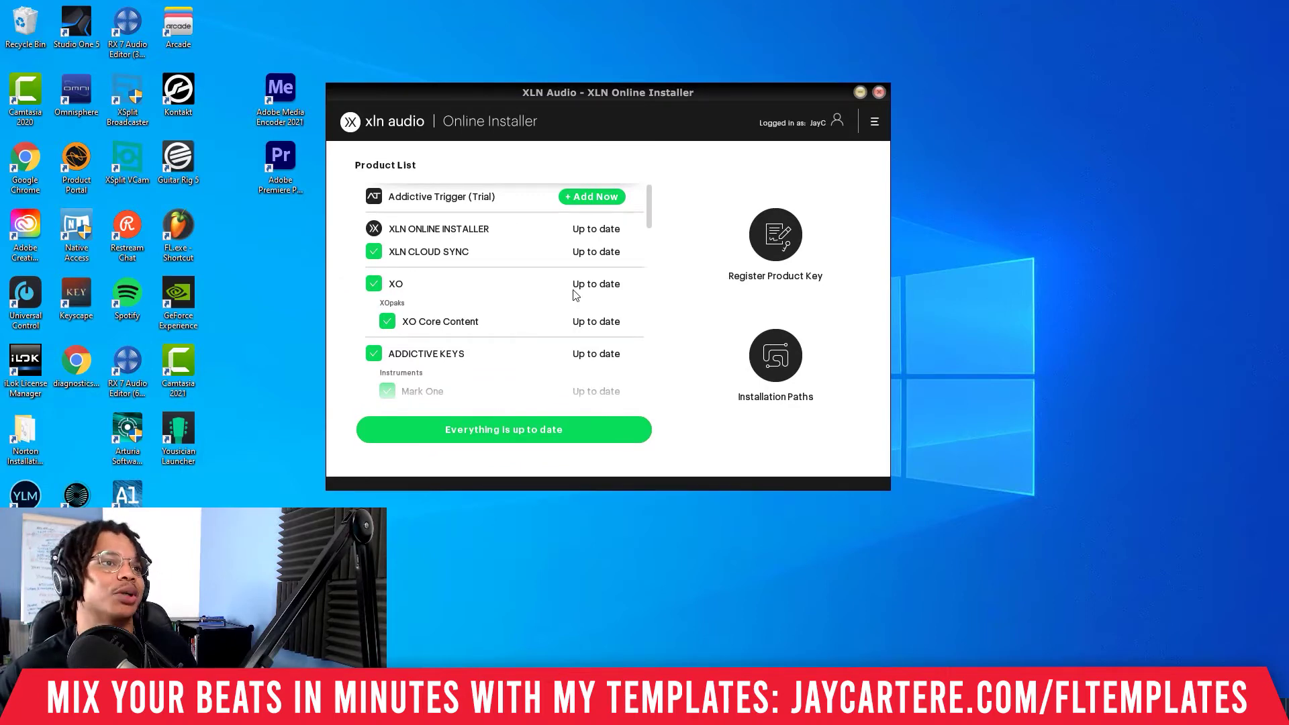
scroll(576, 294, "down", 3)
scroll(576, 294, "up", 3)
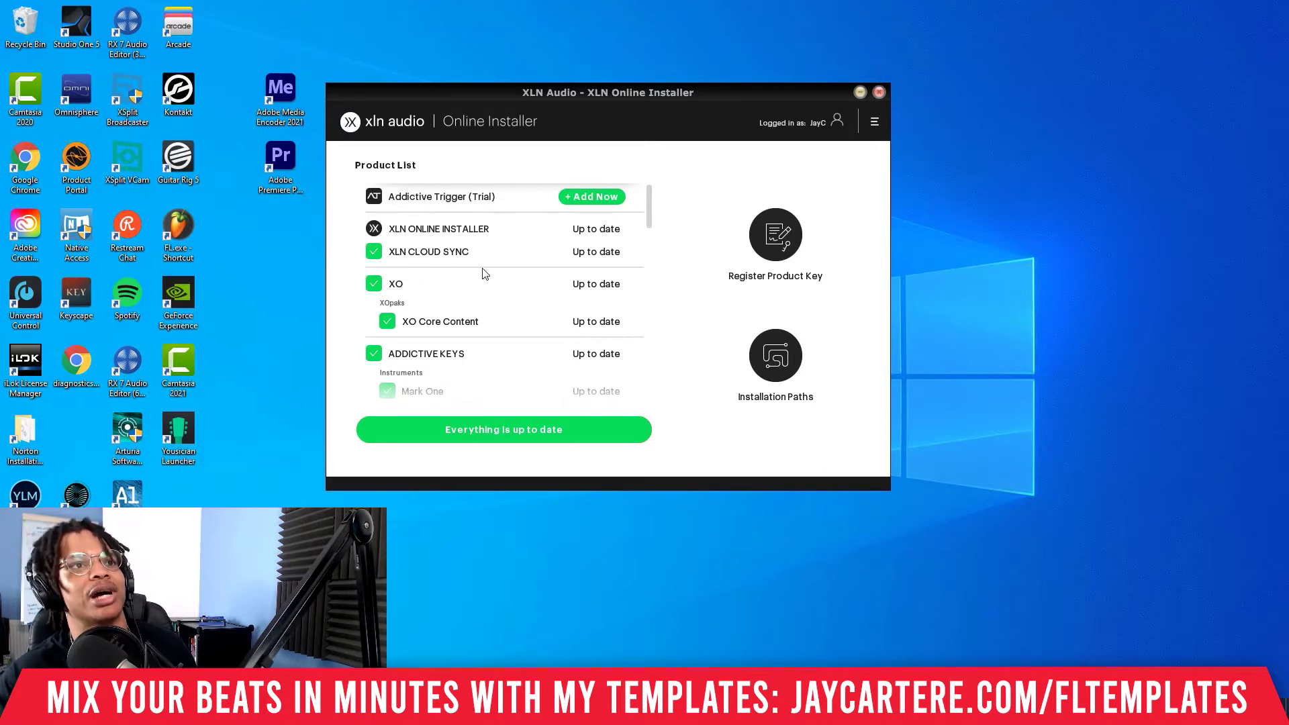
- Untick XLN Cloud Sync, XO, Addictive Keys and Addictive FX for uninstall
left_click(374, 253)
left_click(374, 283)
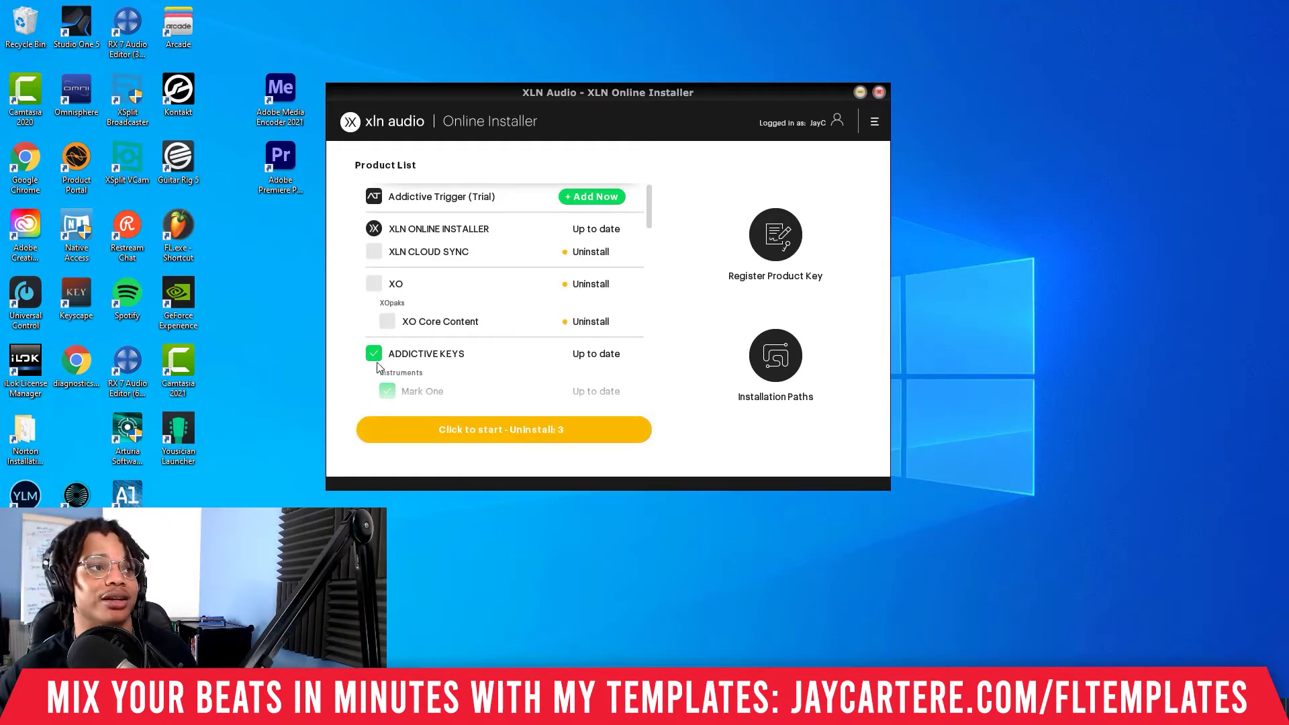
left_click(376, 354)
scroll(378, 358, "down", 1)
scroll(378, 362, "down", 3)
left_click(373, 297)
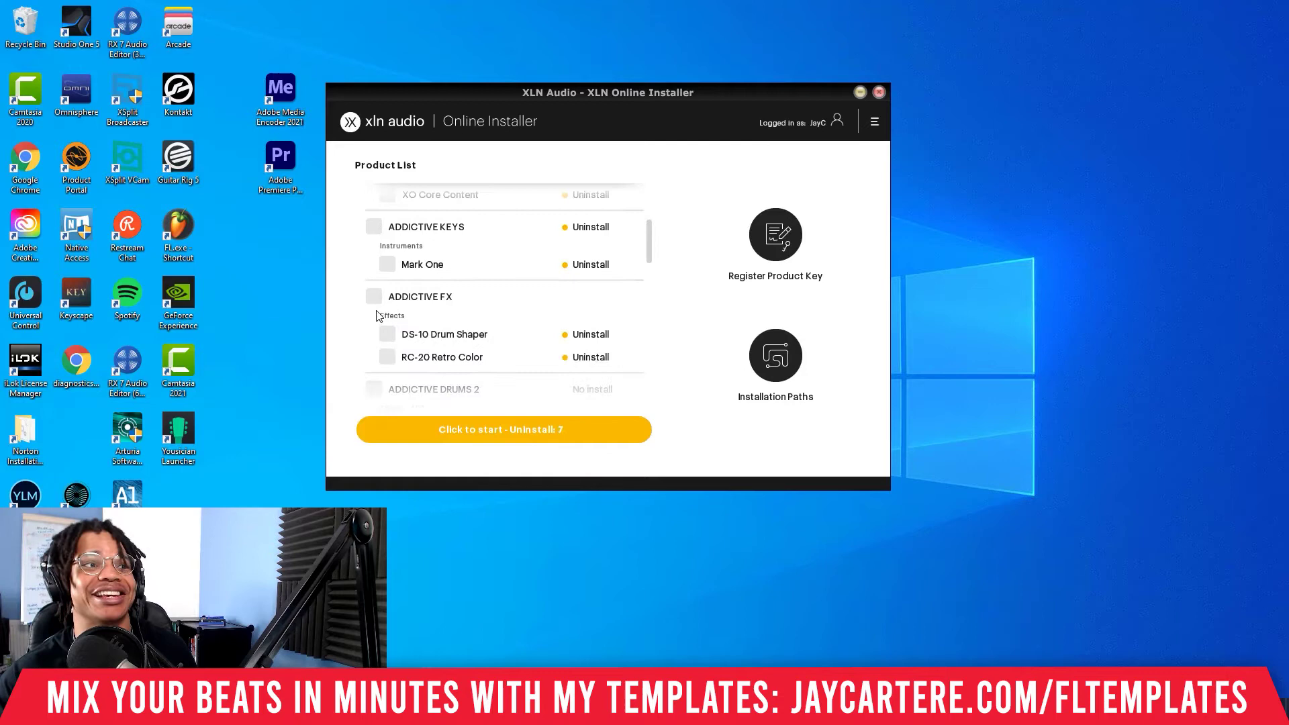
scroll(451, 331, "down", 1)
scroll(451, 329, "up", 5)
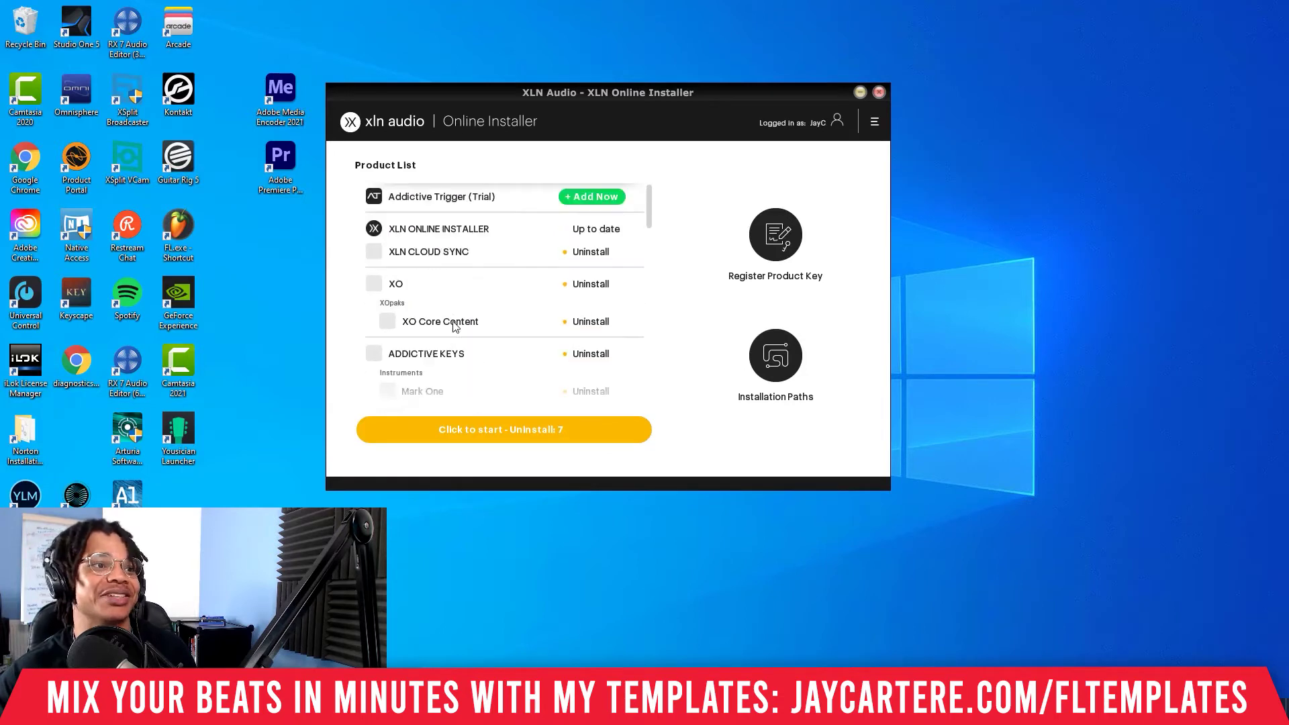
left_click(502, 427)
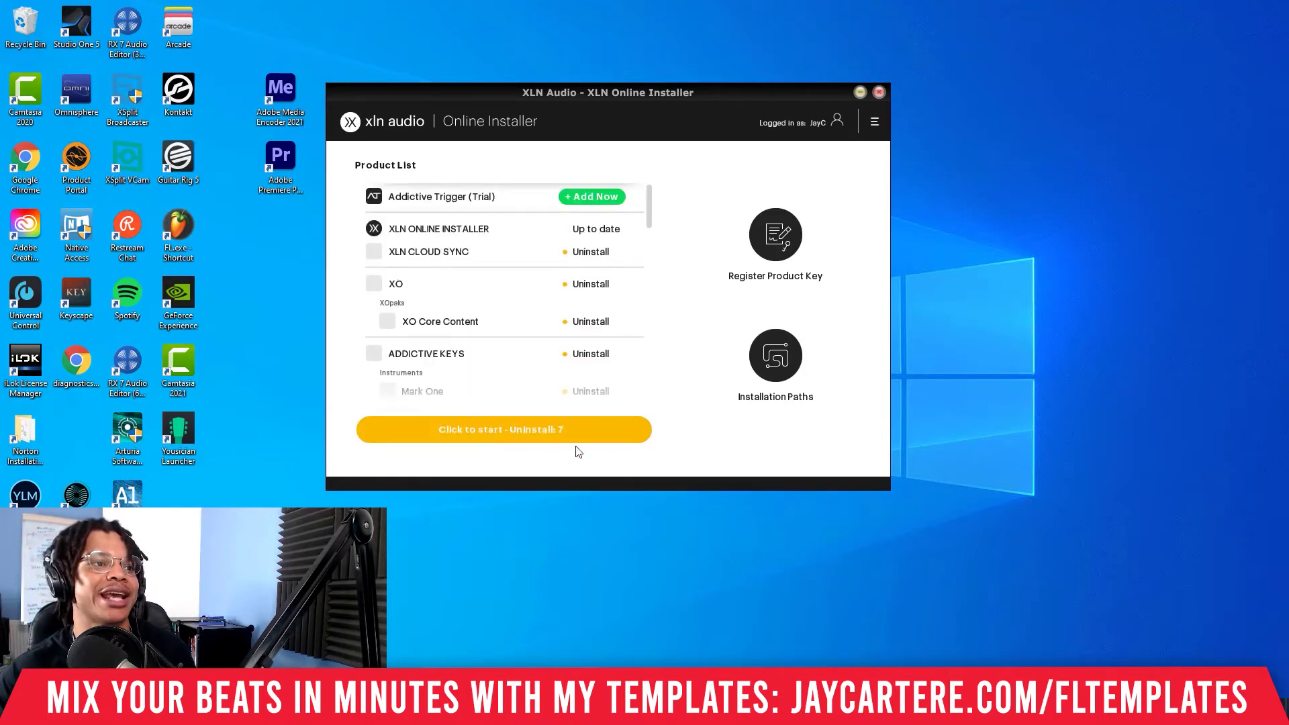
- Re-tick Addictive Keys and XLN Cloud Sync so they stay installed
left_click(375, 355)
scroll(387, 317, "down", 1)
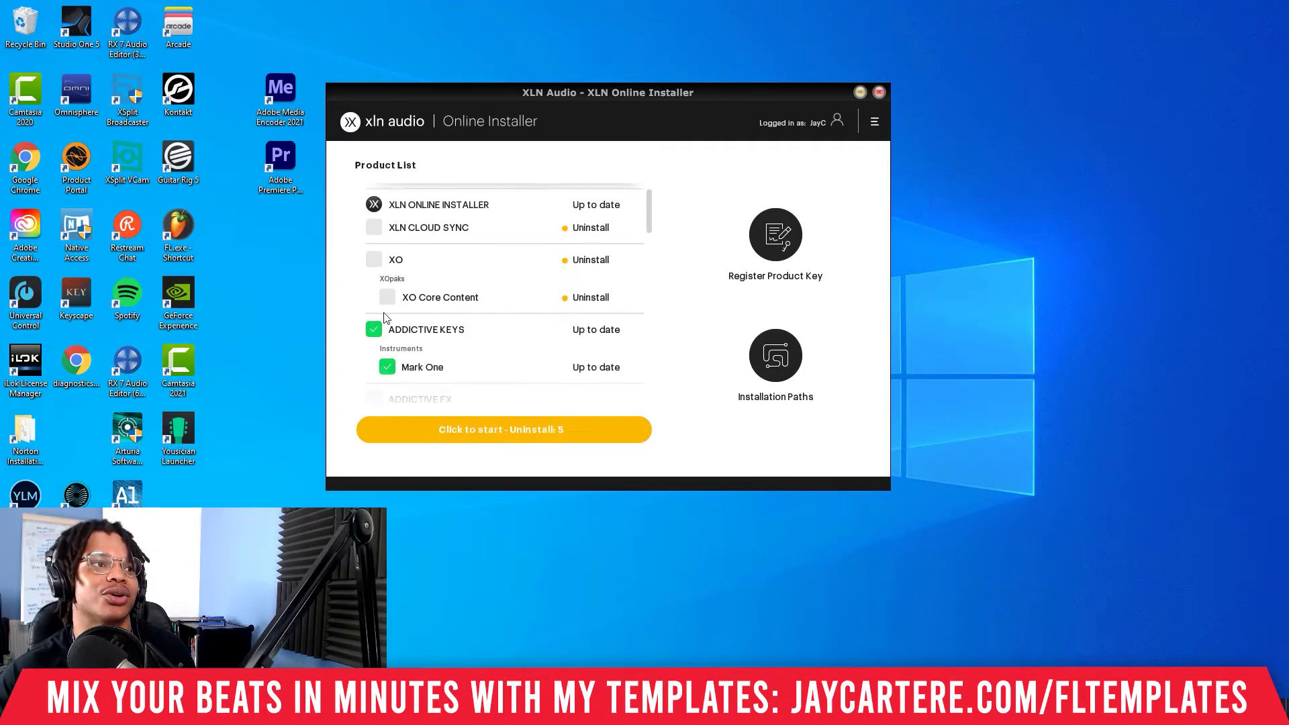
scroll(386, 314, "down", 1)
scroll(380, 299, "up", 2)
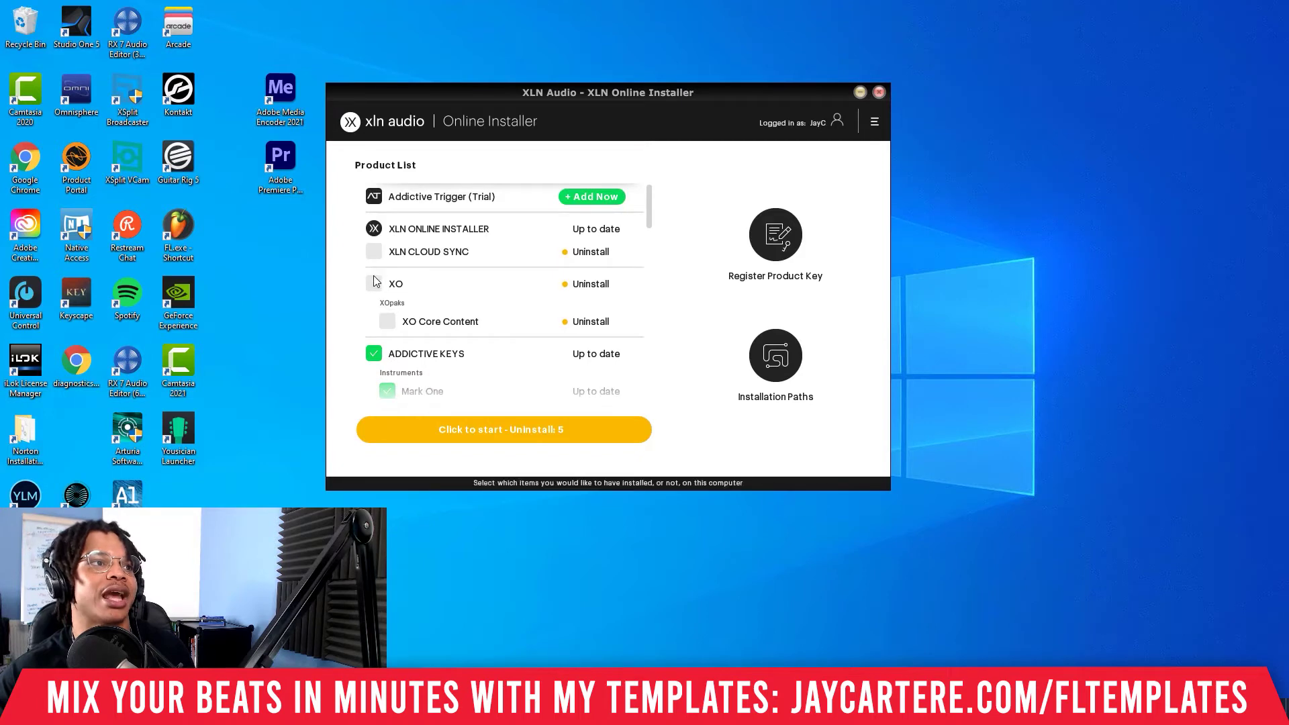
left_click(375, 282)
scroll(403, 295, "down", 2)
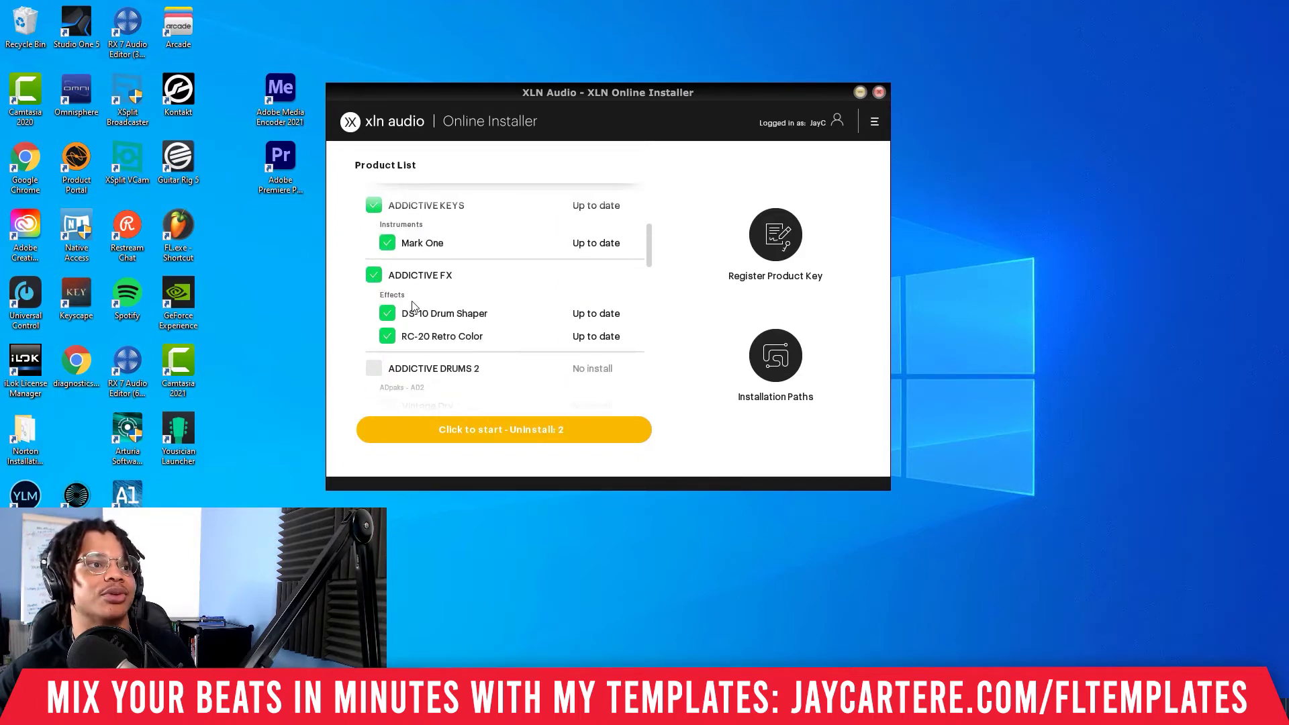
scroll(413, 305, "up", 2)
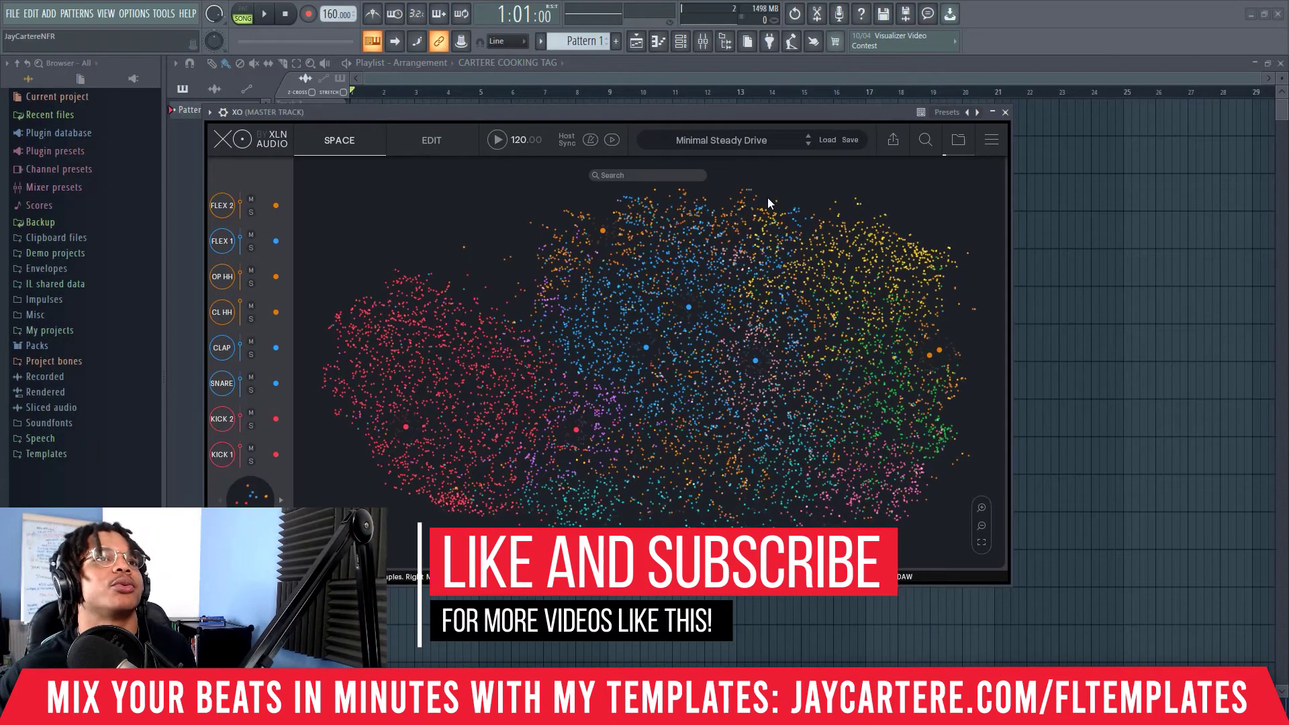
- Move the XO window up-left and open its Search & Filter panel
left_click_drag(805, 105, 795, 96)
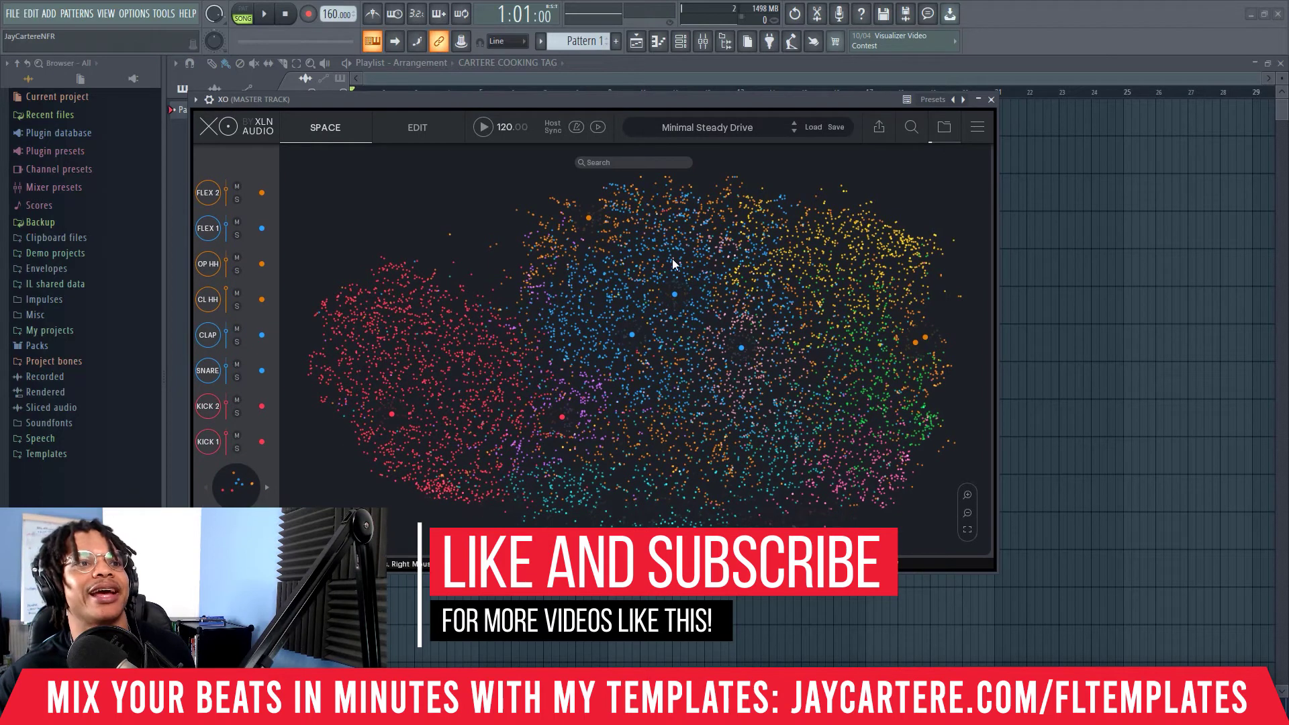
mouse_move(630, 270)
left_mouse_down()
mouse_move(441, 386)
mouse_move(699, 340)
mouse_move(626, 334)
mouse_move(668, 293)
mouse_move(668, 243)
mouse_move(628, 289)
mouse_move(633, 265)
mouse_move(699, 236)
mouse_move(636, 279)
left_mouse_up()
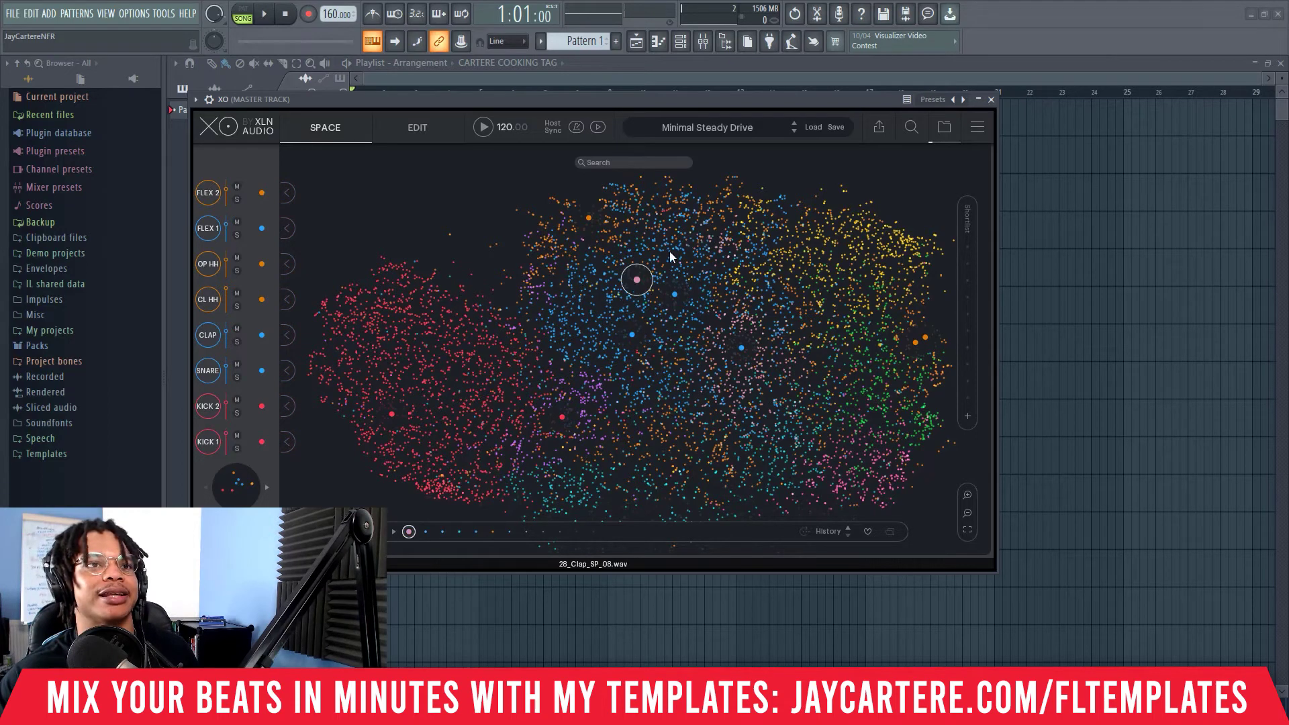
left_click(917, 132)
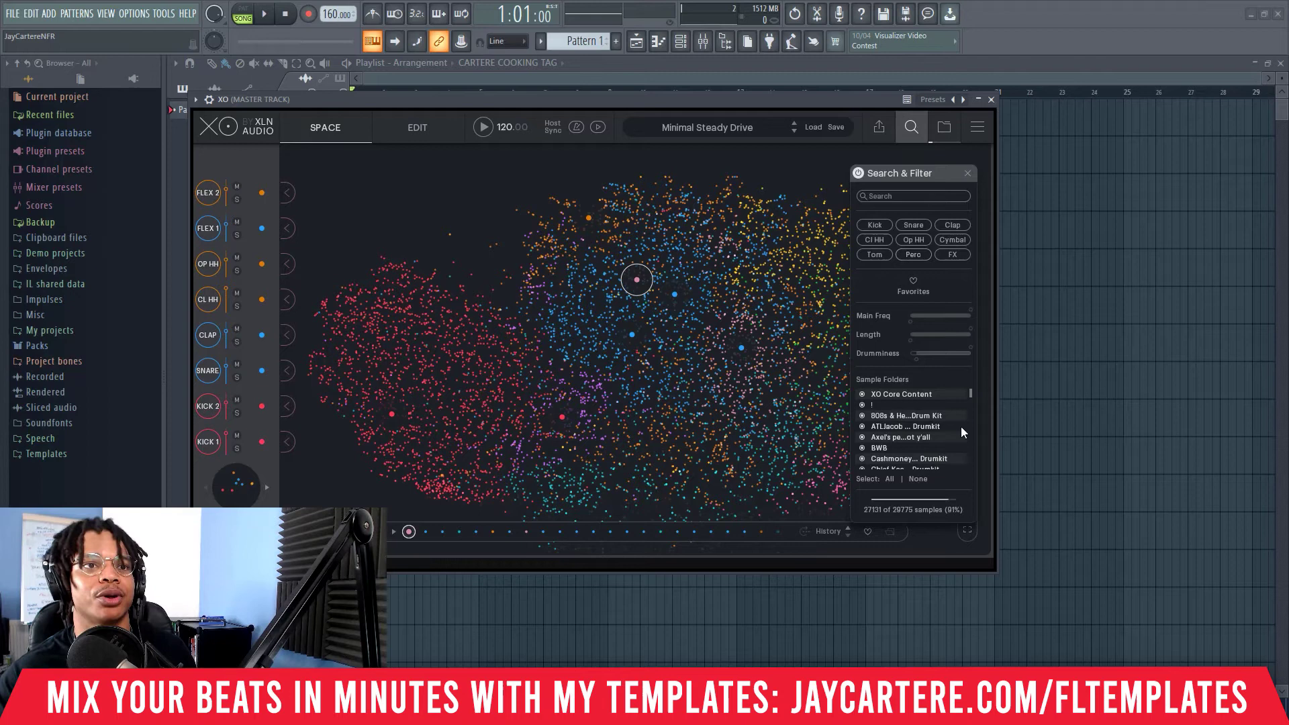
- Deselect all sample folders with Select: None, leaving 0 of 29775 samples
scroll(923, 403, "down", 2)
scroll(919, 404, "up", 2)
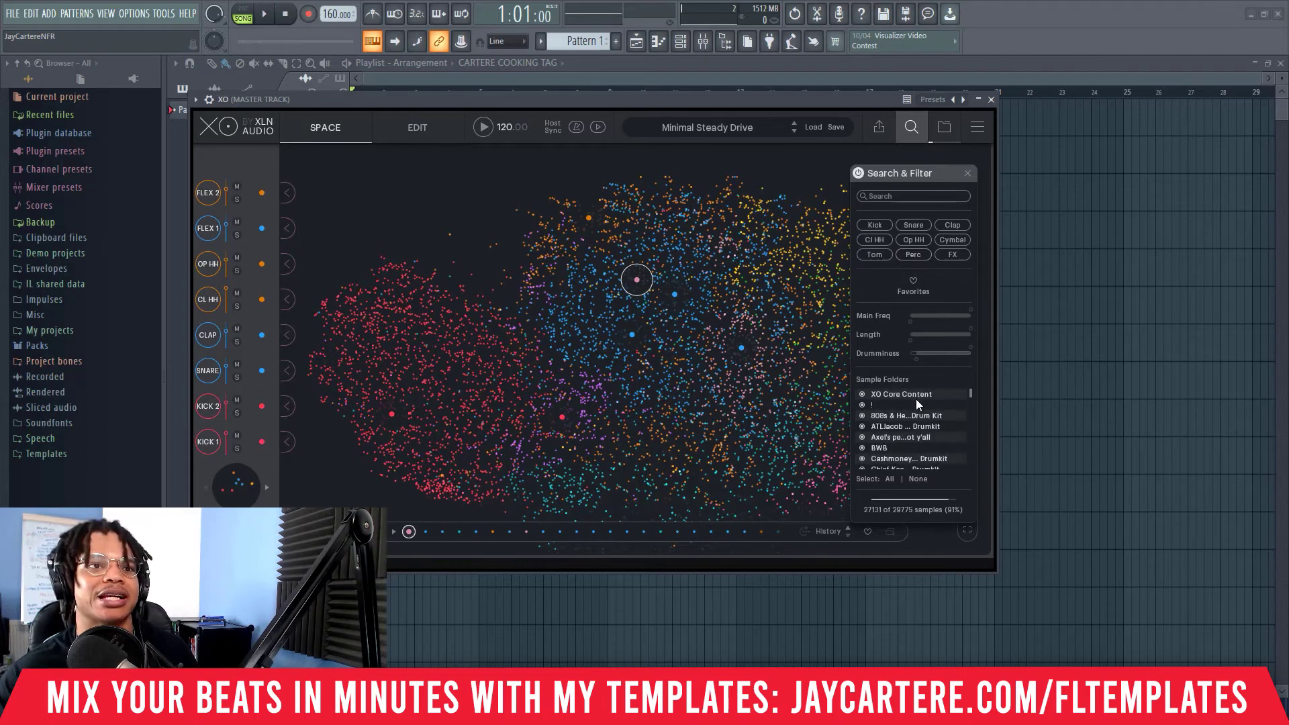
left_click(917, 479)
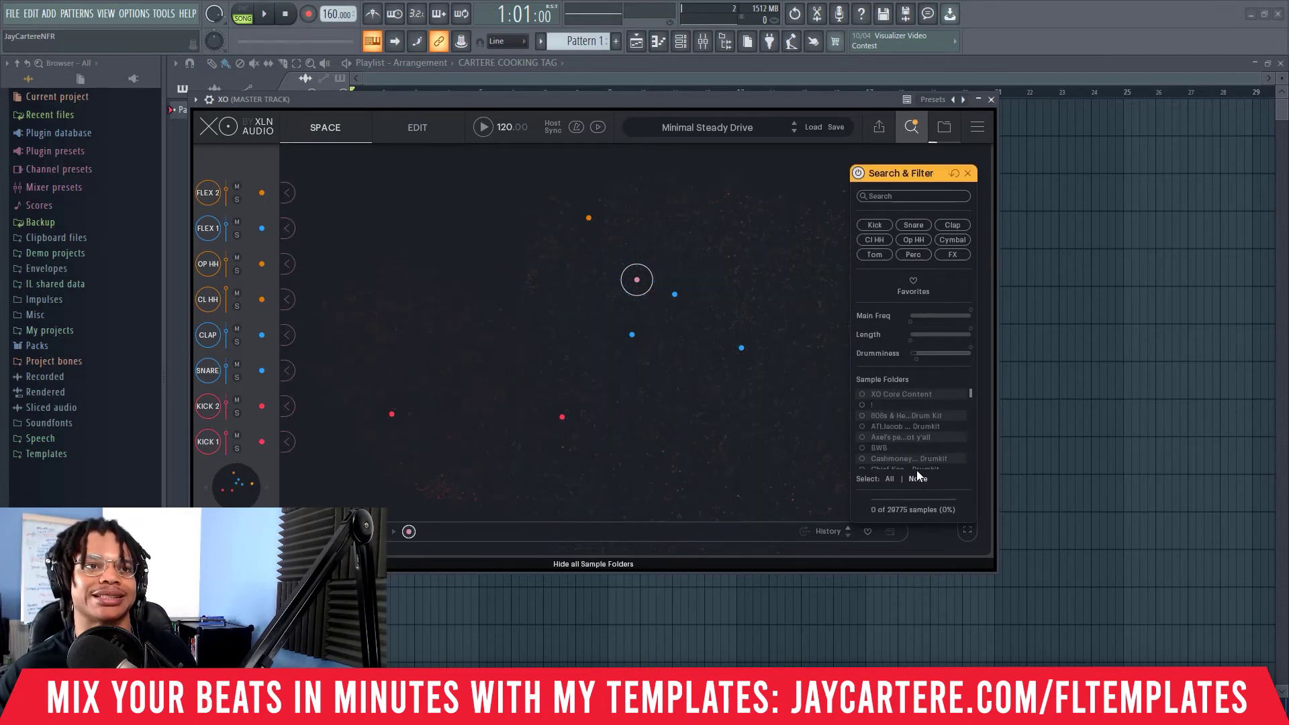
- Enable the 808s, Cashmoney, DJ Spinz, Future and another trap kit folder, then audition two samples
left_click(862, 415)
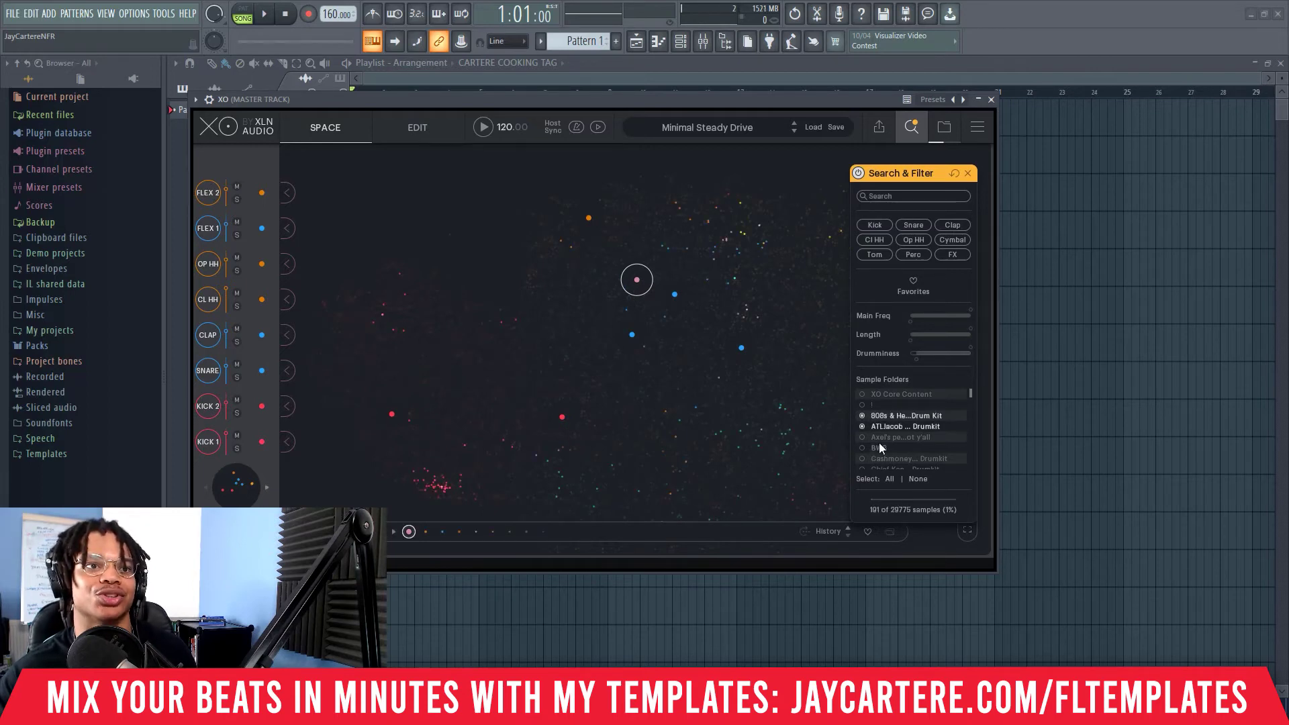
scroll(880, 442, "down", 2)
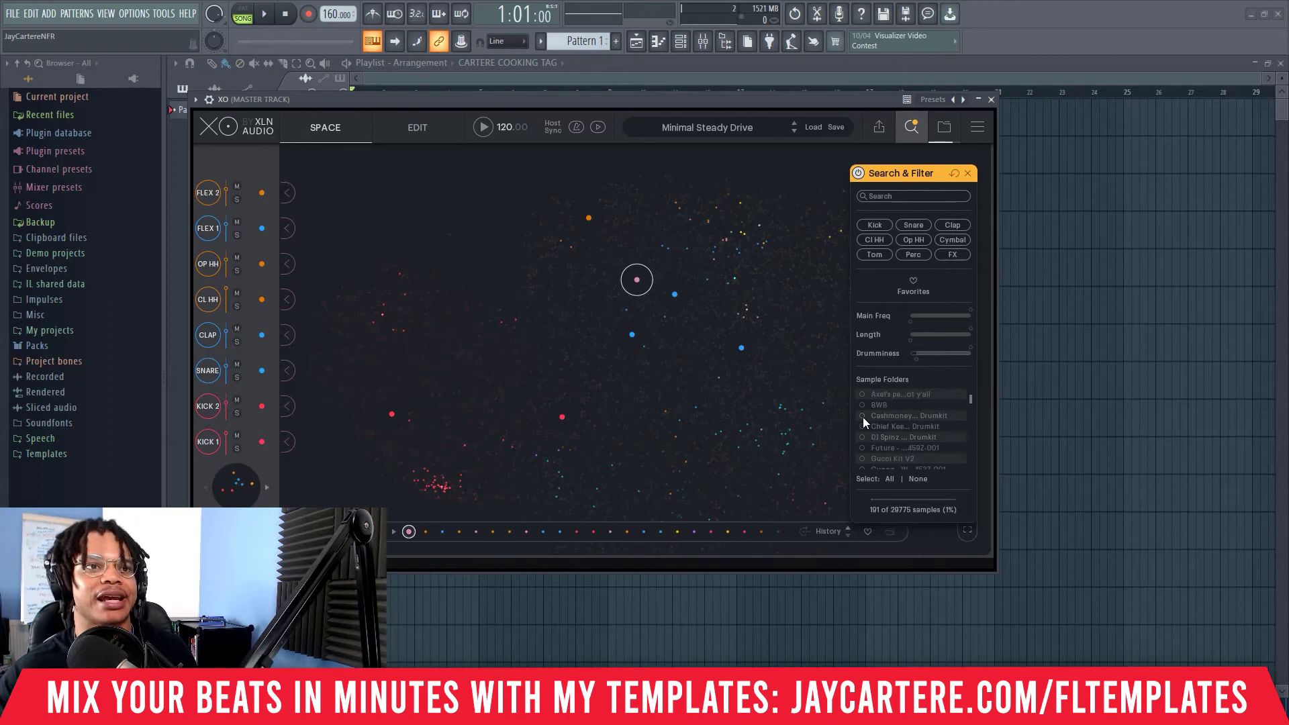
left_click(864, 417)
left_click(865, 426)
left_click(864, 437)
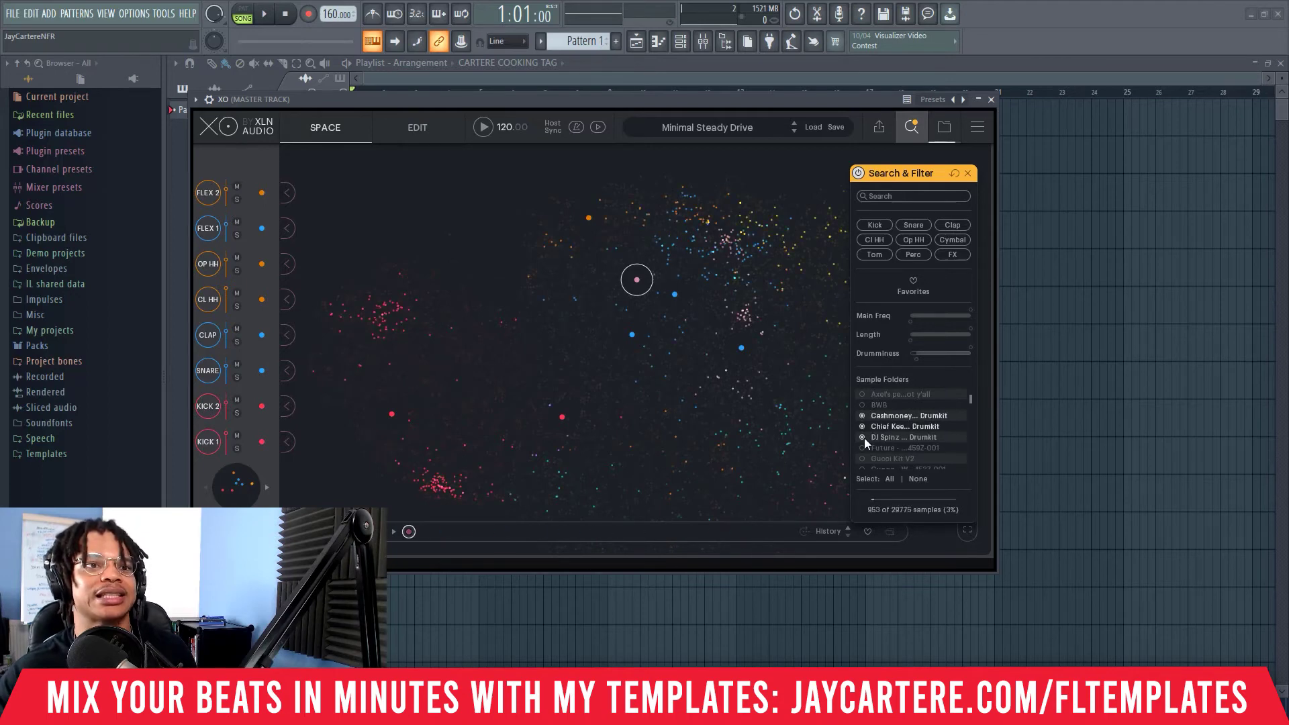
left_click(862, 448)
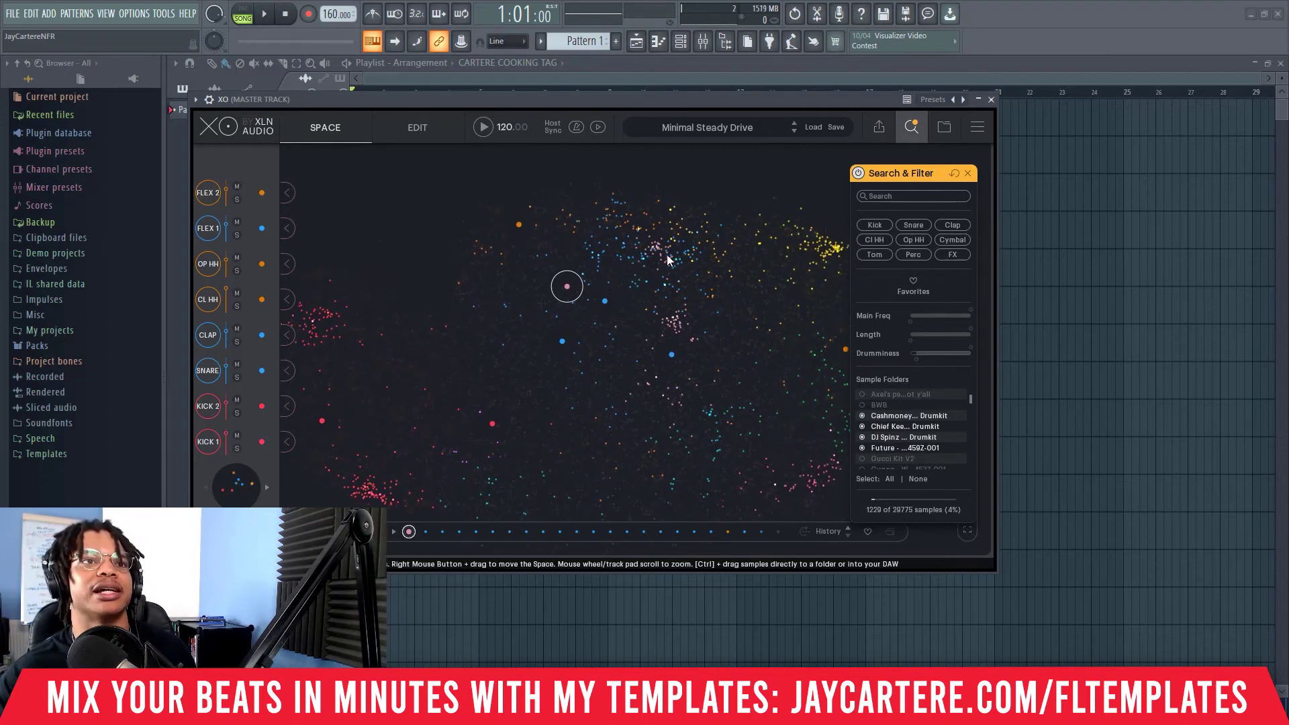
left_click(616, 238)
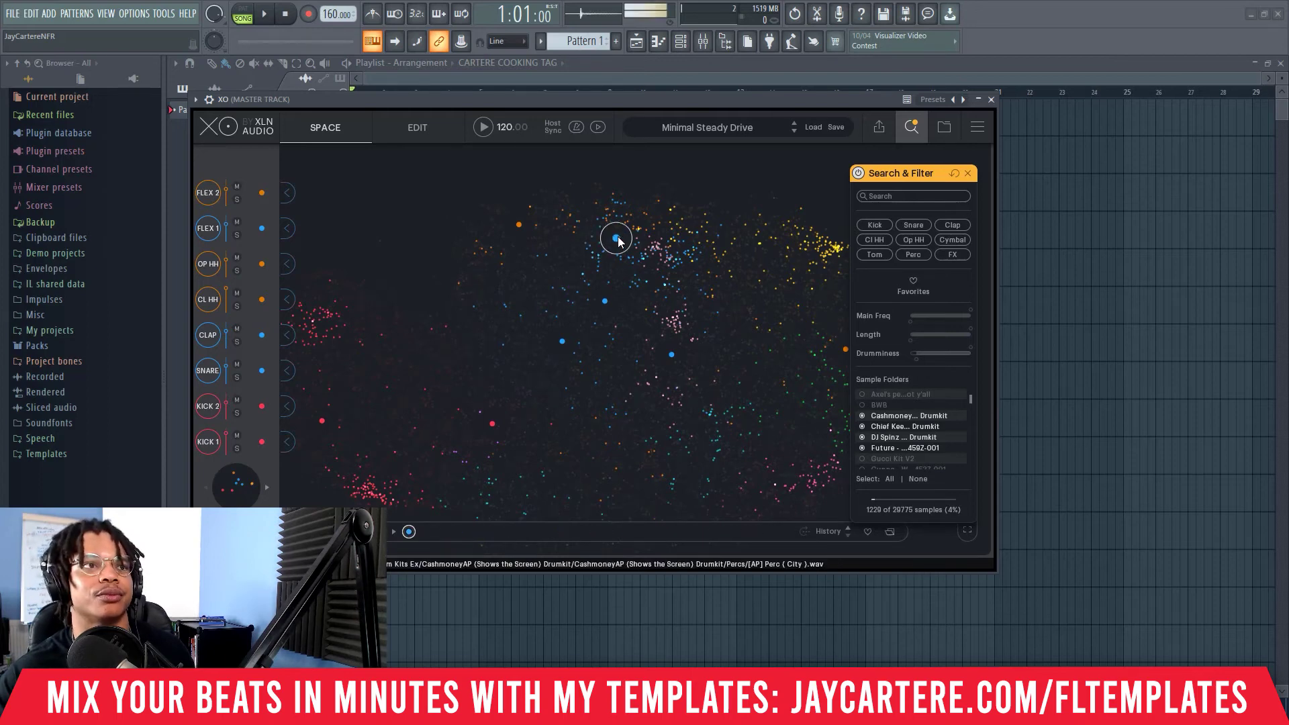
left_click(553, 288)
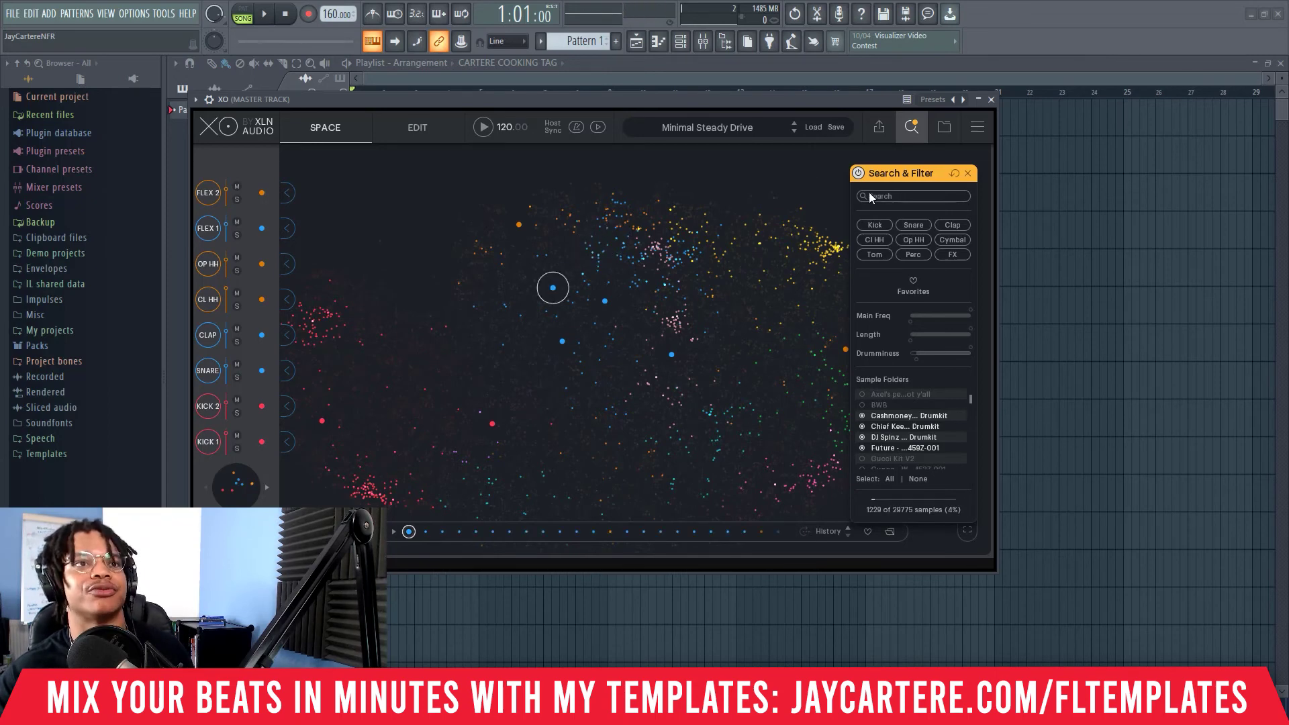
- Search XO's samples for 'snare' (242 of 29775) and audition a chain of snares
left_click(906, 196)
type("snare")
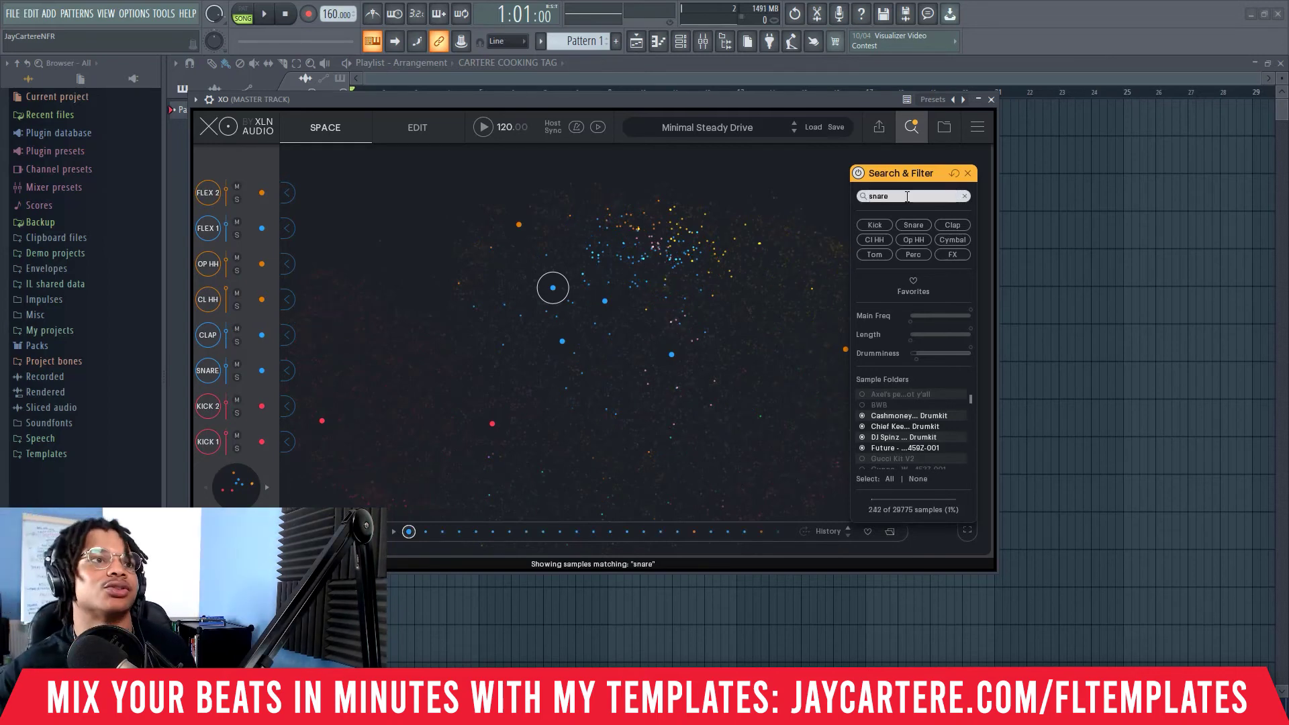
mouse_move(636, 262)
left_mouse_down()
mouse_move(678, 334)
mouse_move(607, 241)
mouse_move(611, 310)
mouse_move(682, 255)
mouse_move(630, 267)
mouse_move(686, 265)
left_mouse_up()
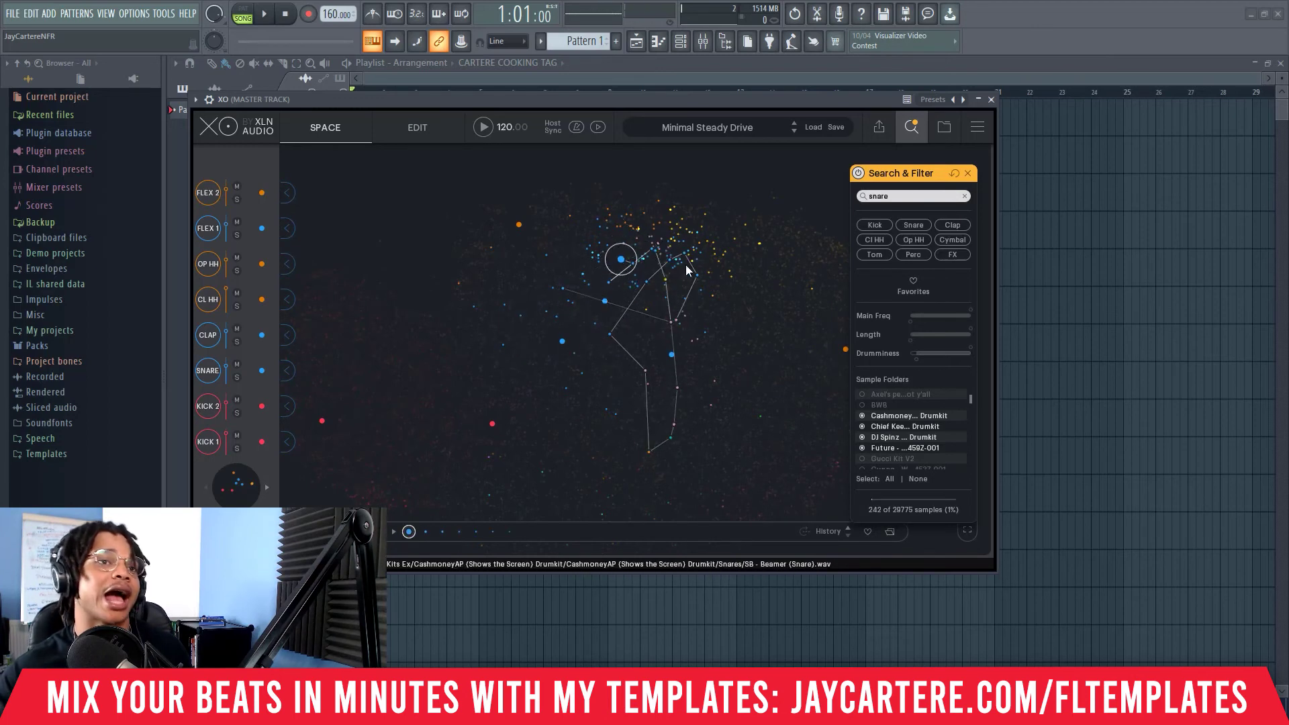